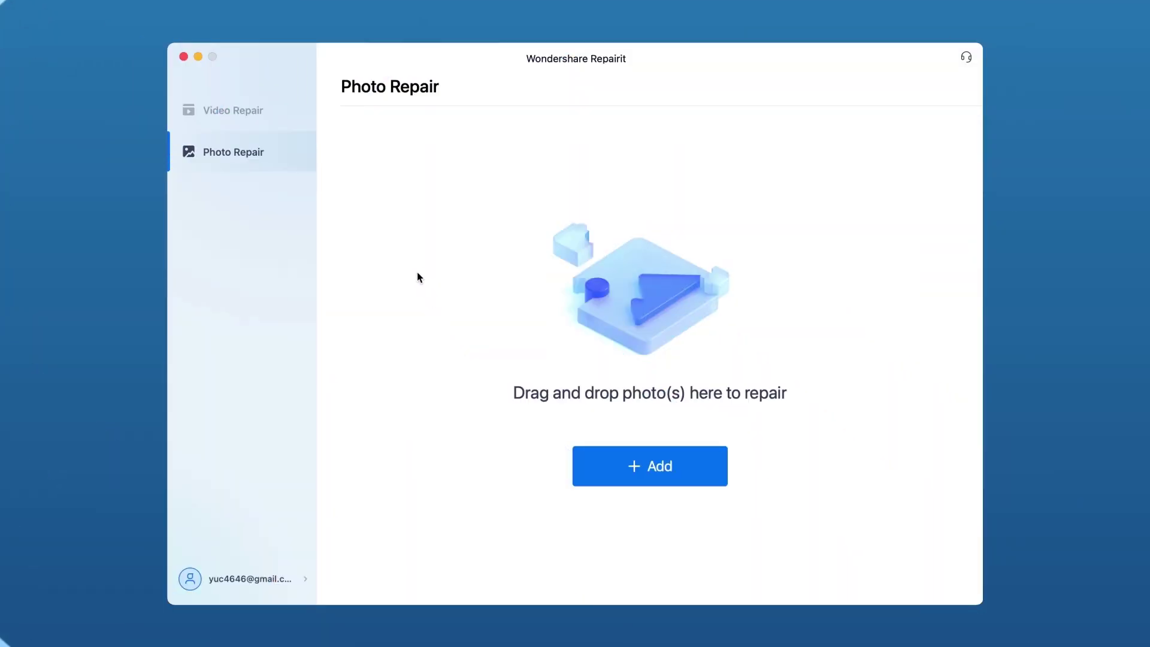
Switch Repairit from Photo Repair to Video Repair mode in the sidebar.
left_click(285, 109)
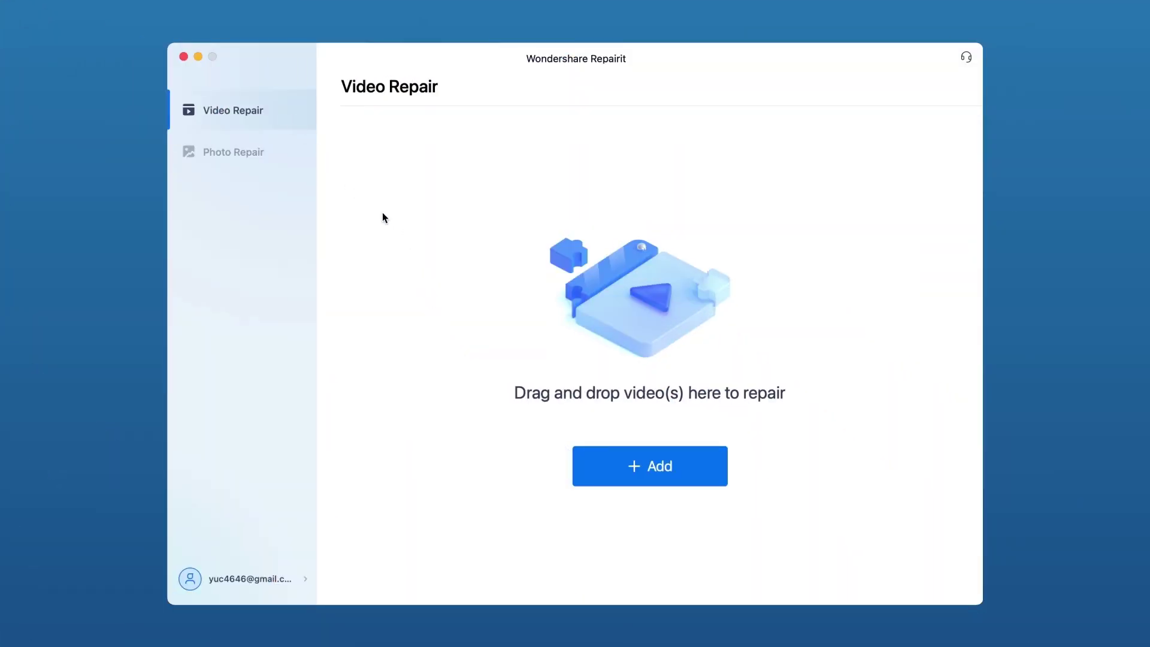
Add corrupt video (1), (2) and (3).mp4 from the Video folder to the repair list.
left_click(606, 455)
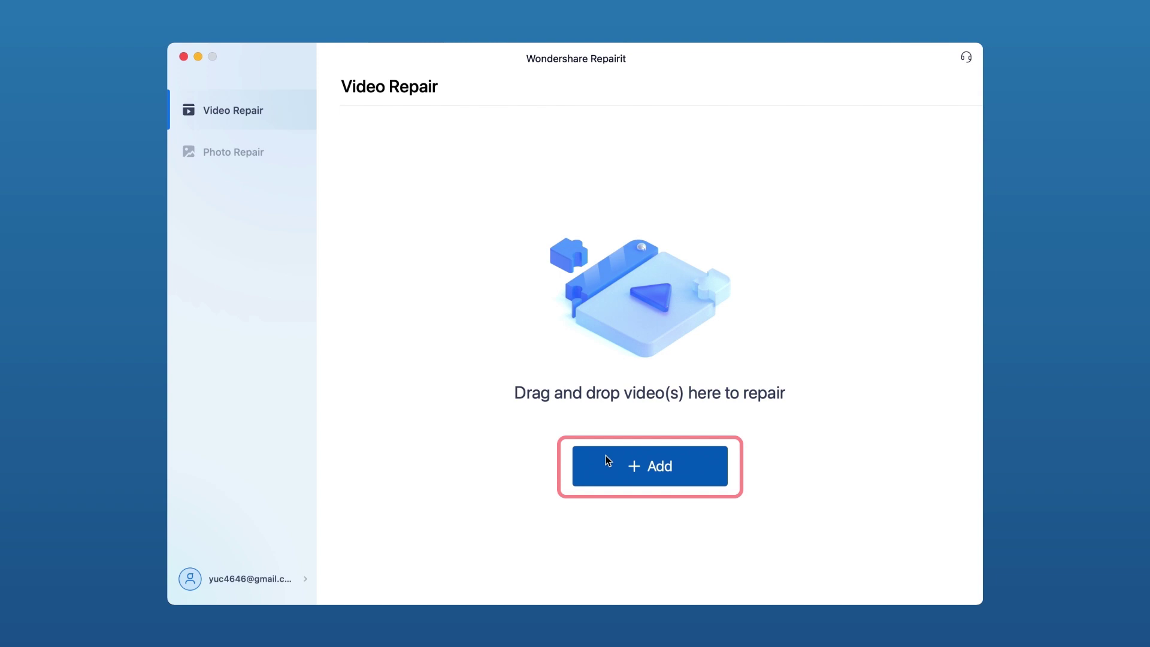
left_click(513, 237)
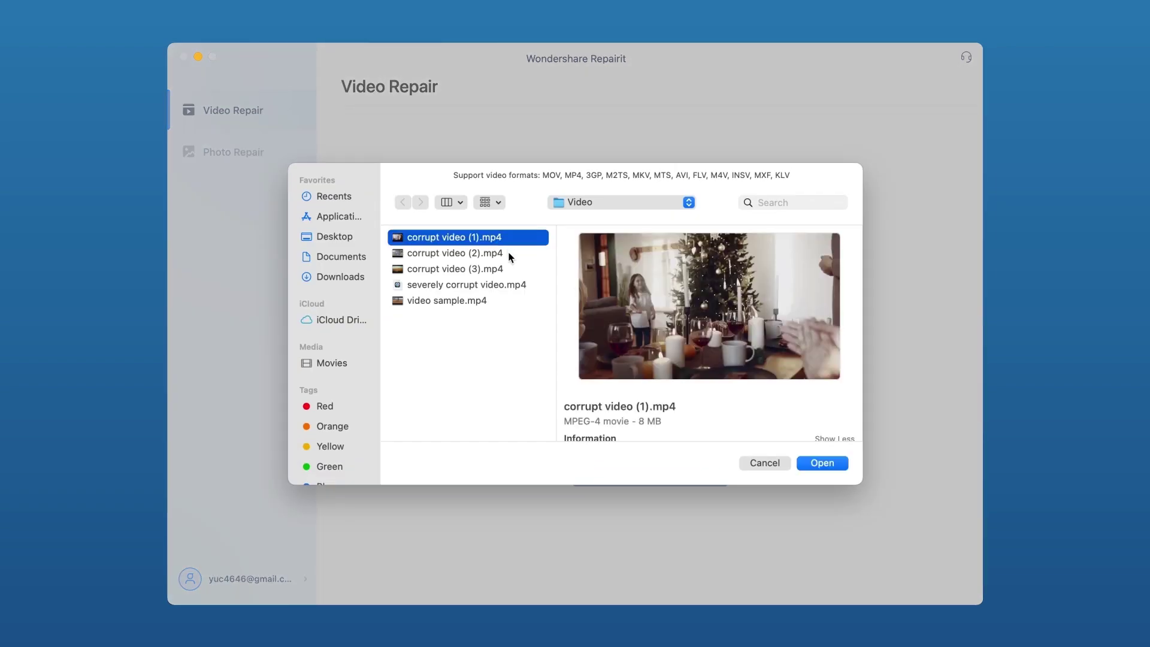
left_click(513, 253, "shift")
left_click(513, 270, "shift")
left_click(820, 463)
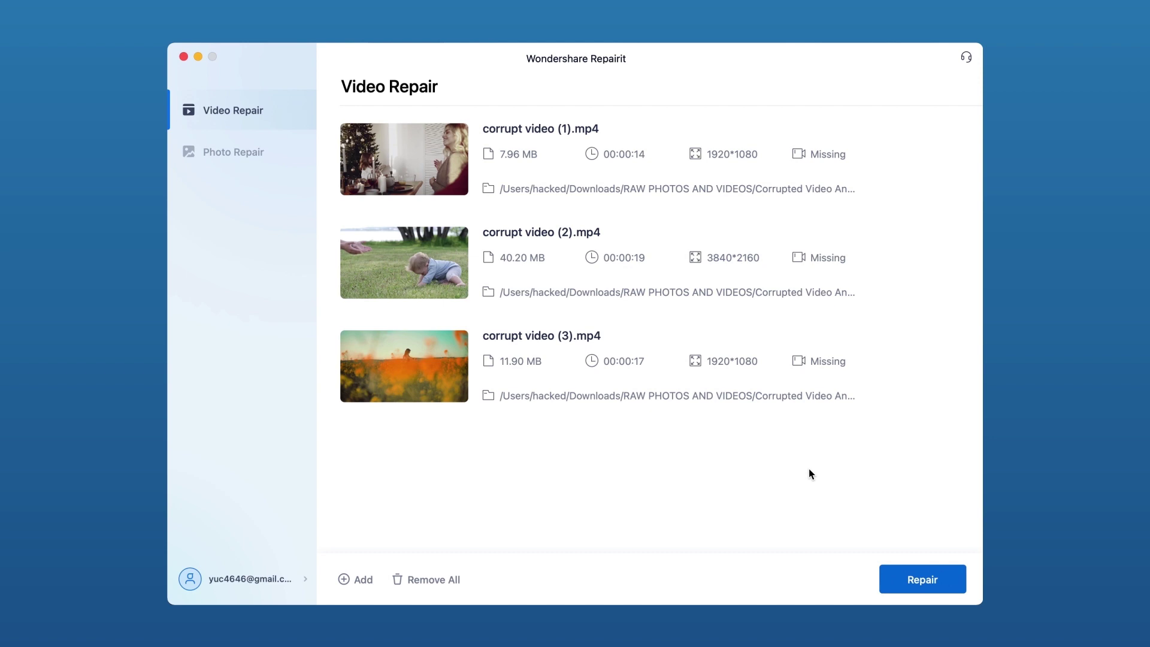
Repair the three videos, dismiss the success message, and preview corrupt video (1).mp4.
left_click(902, 570)
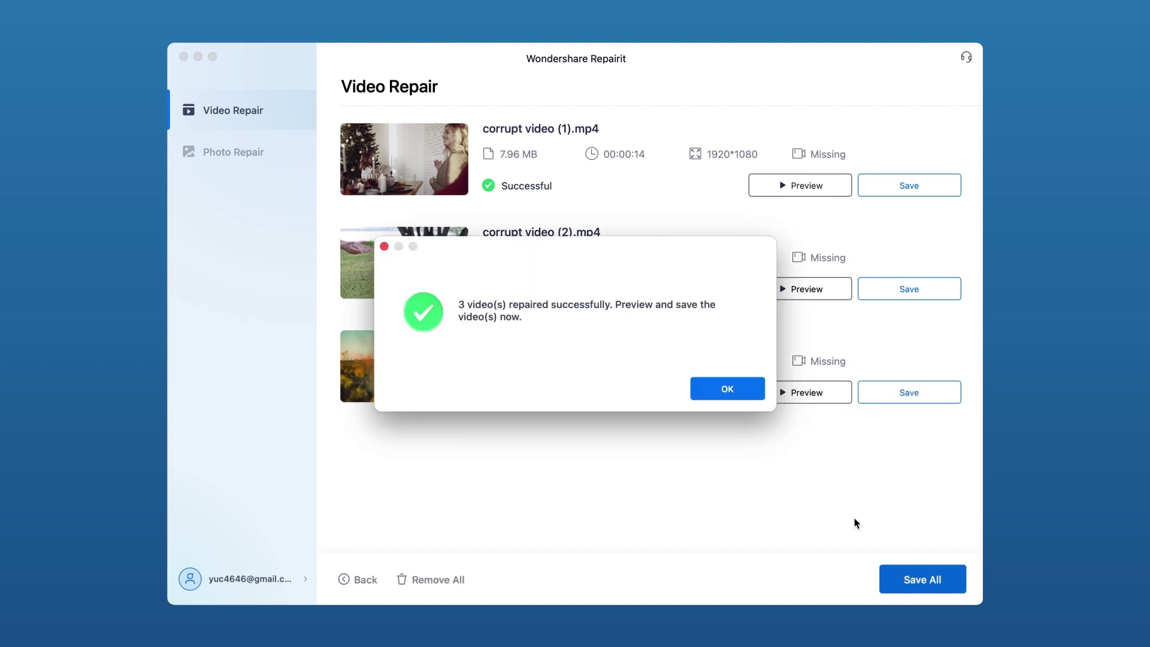
left_click(730, 394)
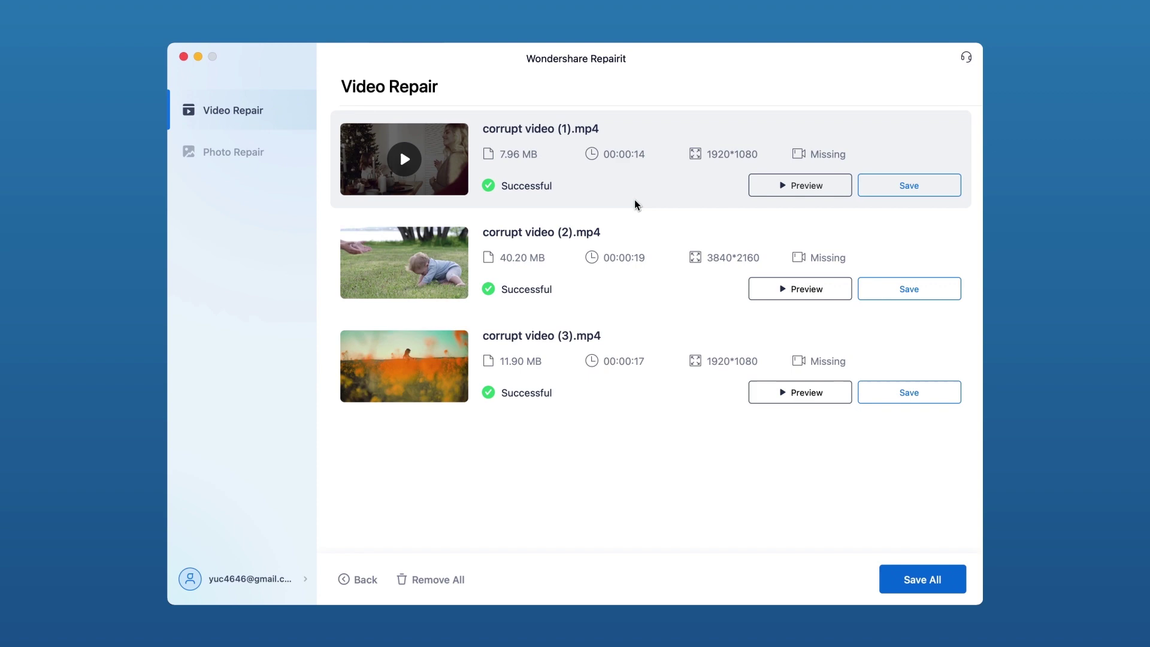
left_click(454, 170)
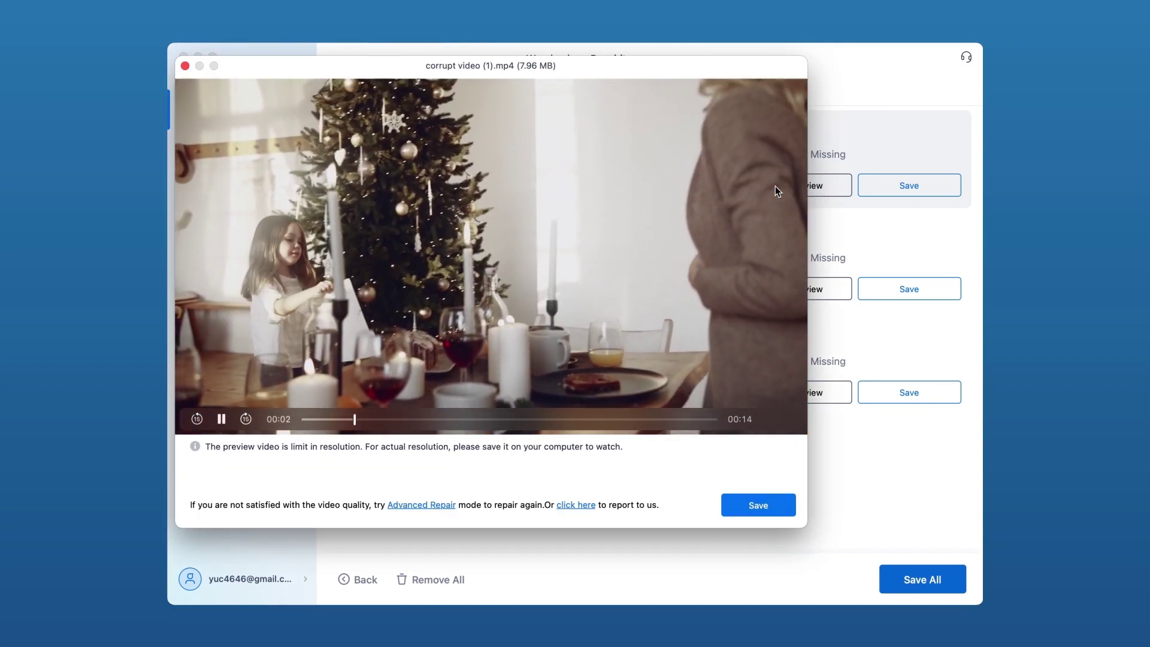
Close the preview, repair severely corrupt video.mp4, and launch Advanced Repair when it fails.
left_click(778, 508)
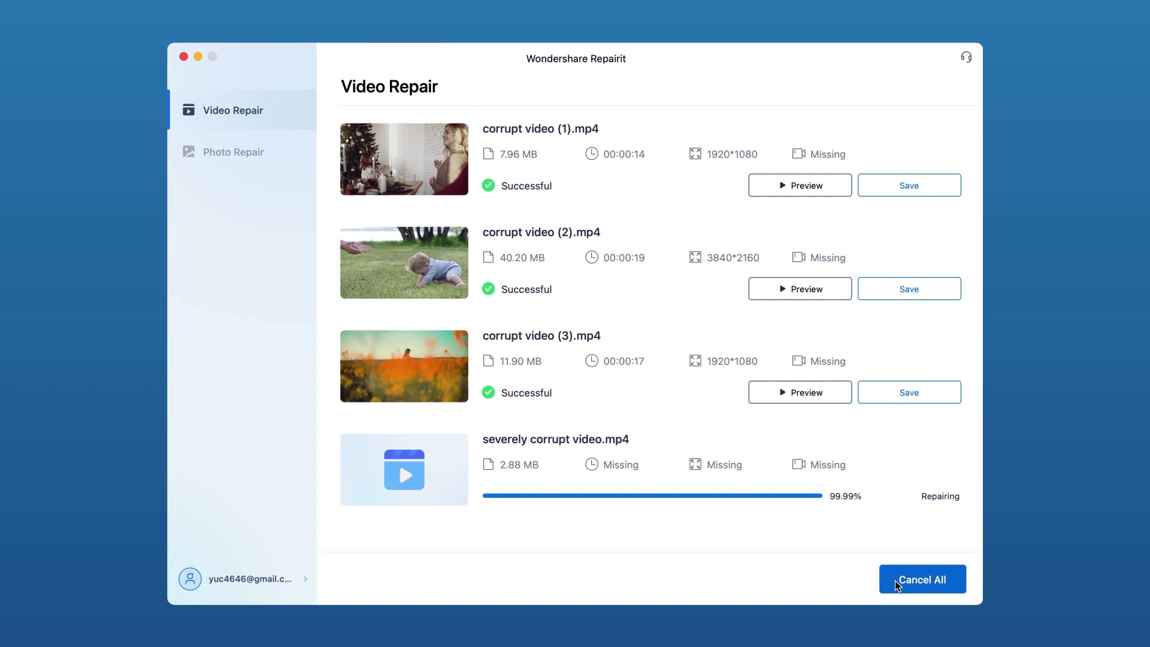
left_click(728, 389)
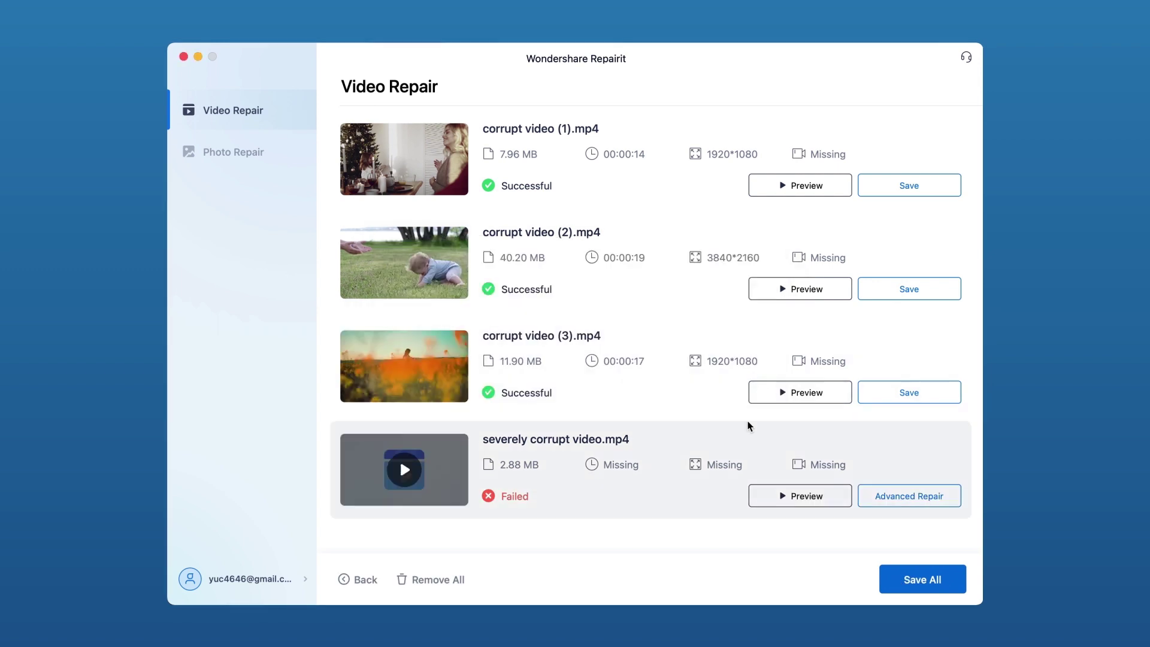
left_click(882, 499)
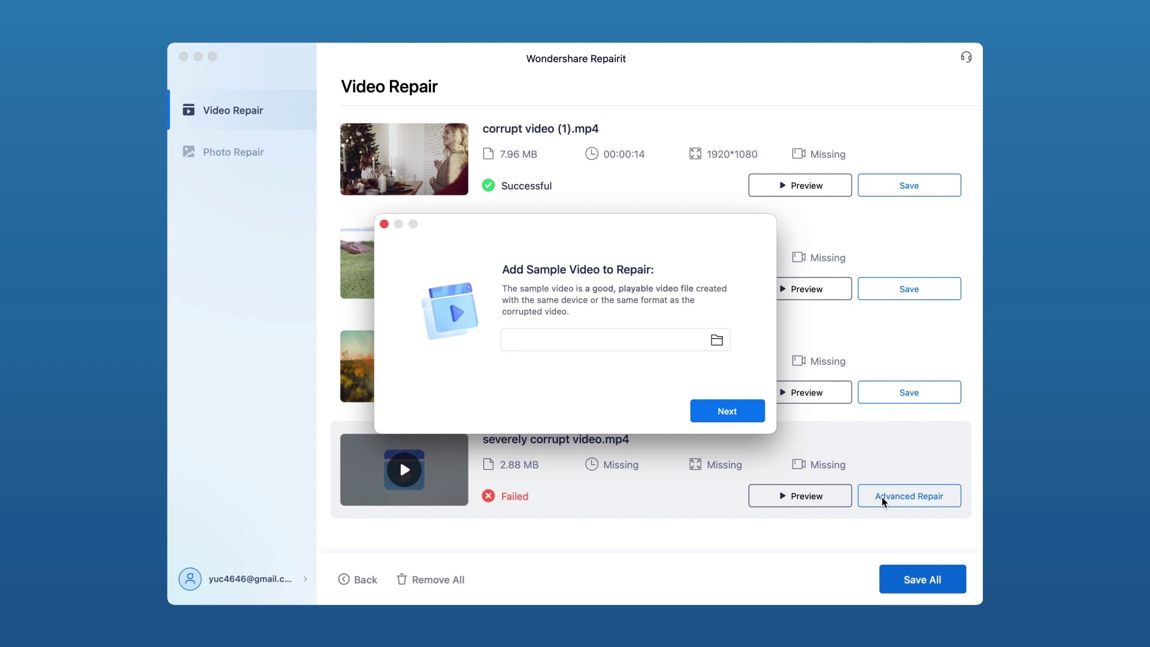
Choose video sample.mp4 as the sample video and submit it for checking.
left_click(717, 340)
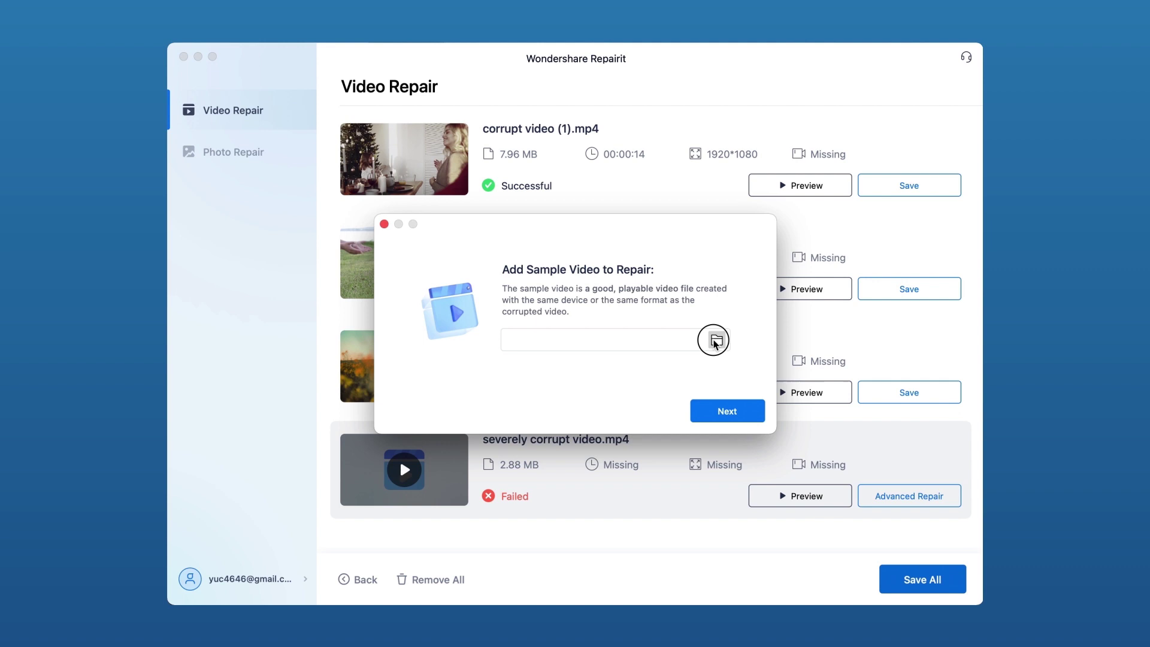
left_click(514, 334)
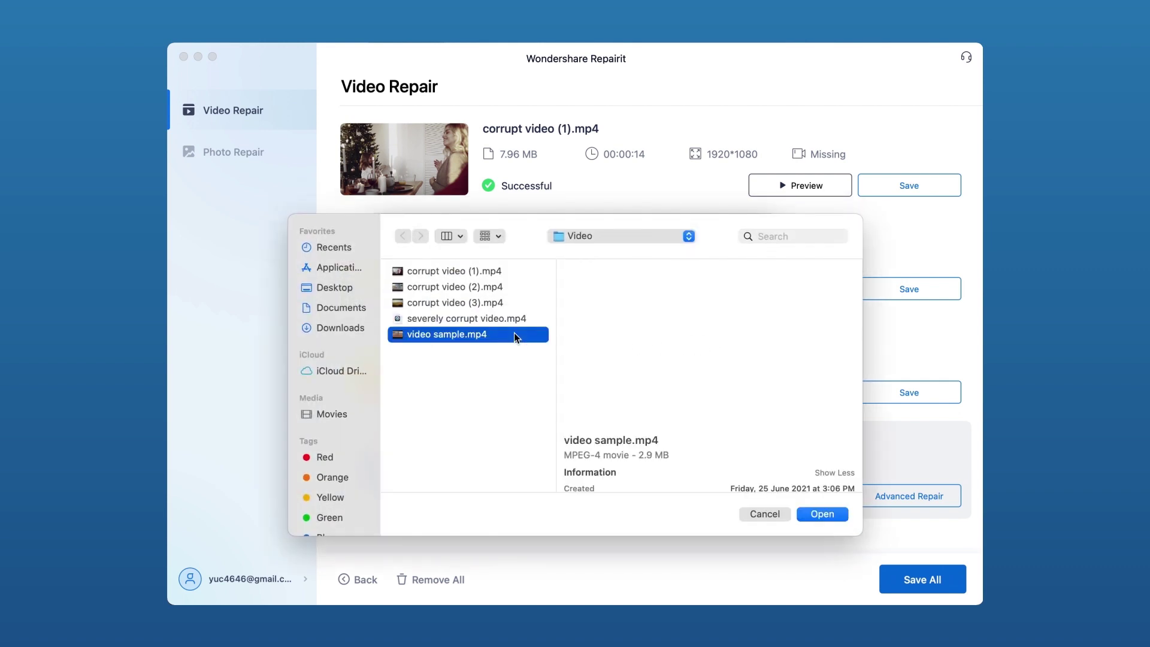
left_click(823, 514)
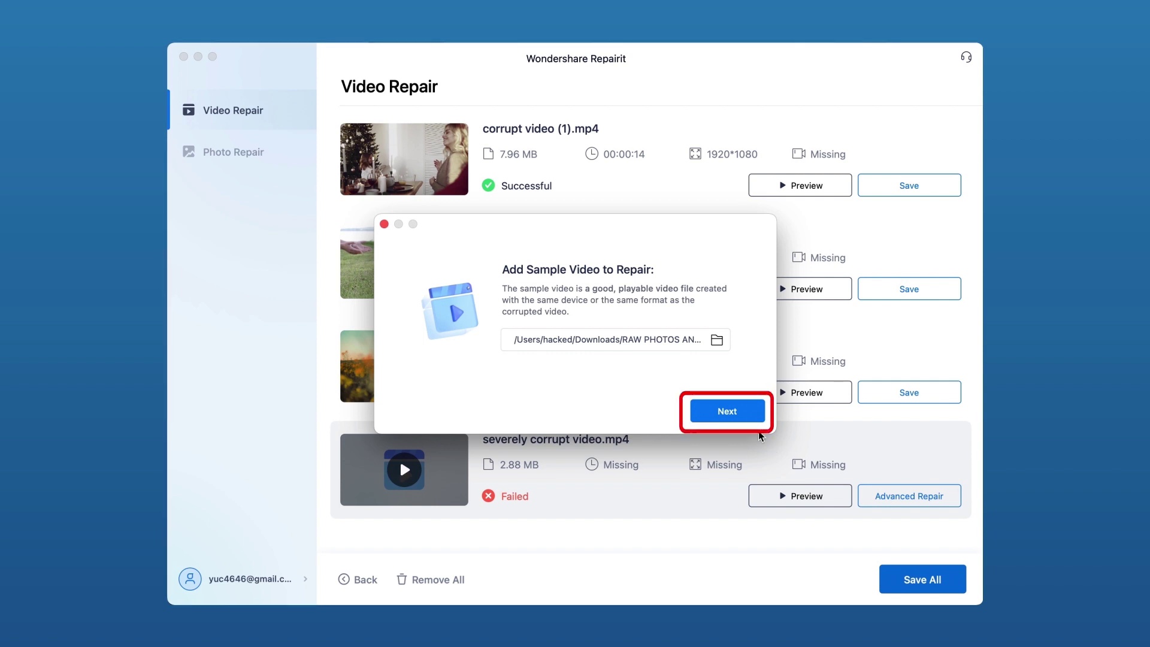
left_click(735, 411)
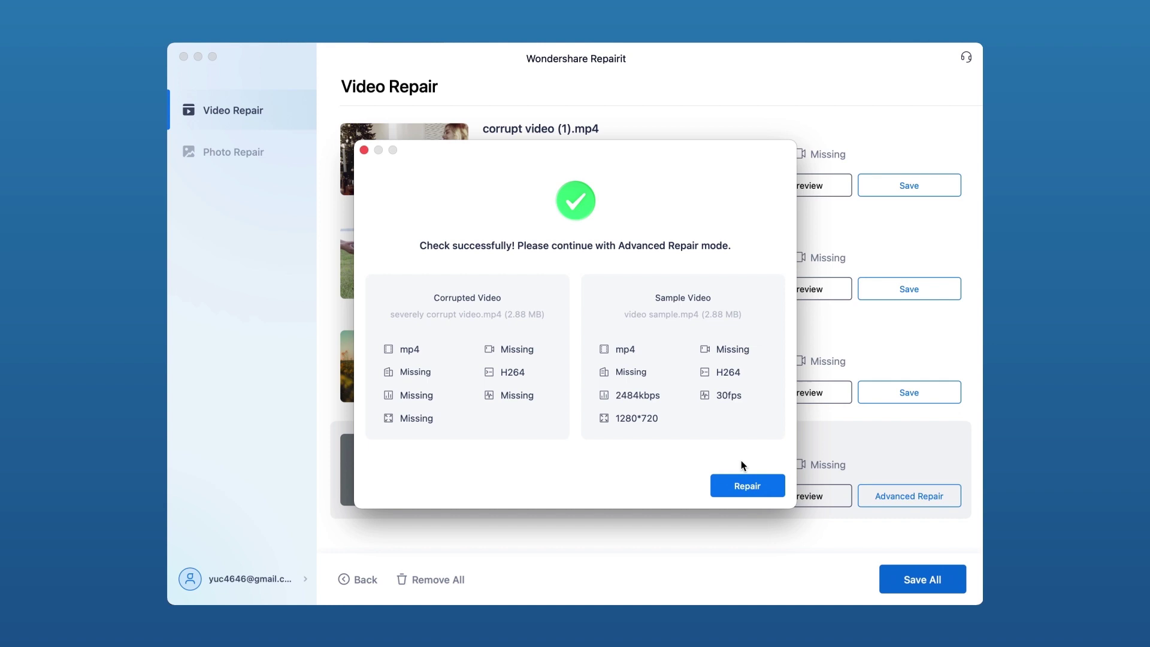
Run the sample-based repair, preview the repaired severely corrupt video, and save it to Documents.
left_click(747, 487)
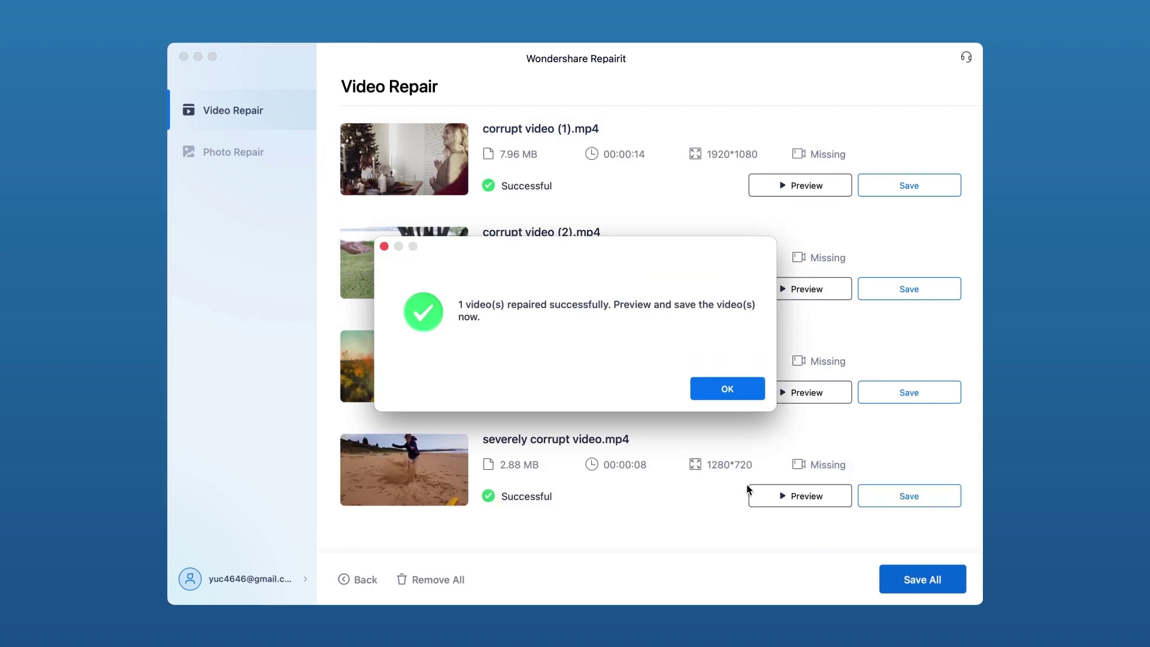
left_click(723, 396)
left_click(777, 496)
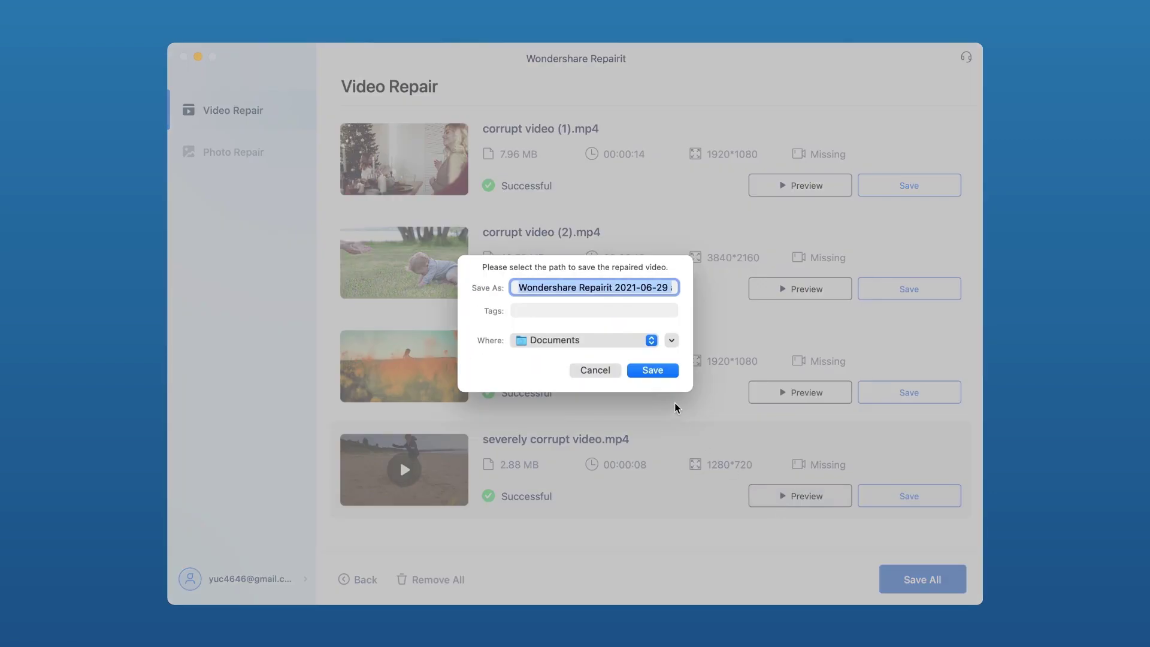
left_click(655, 372)
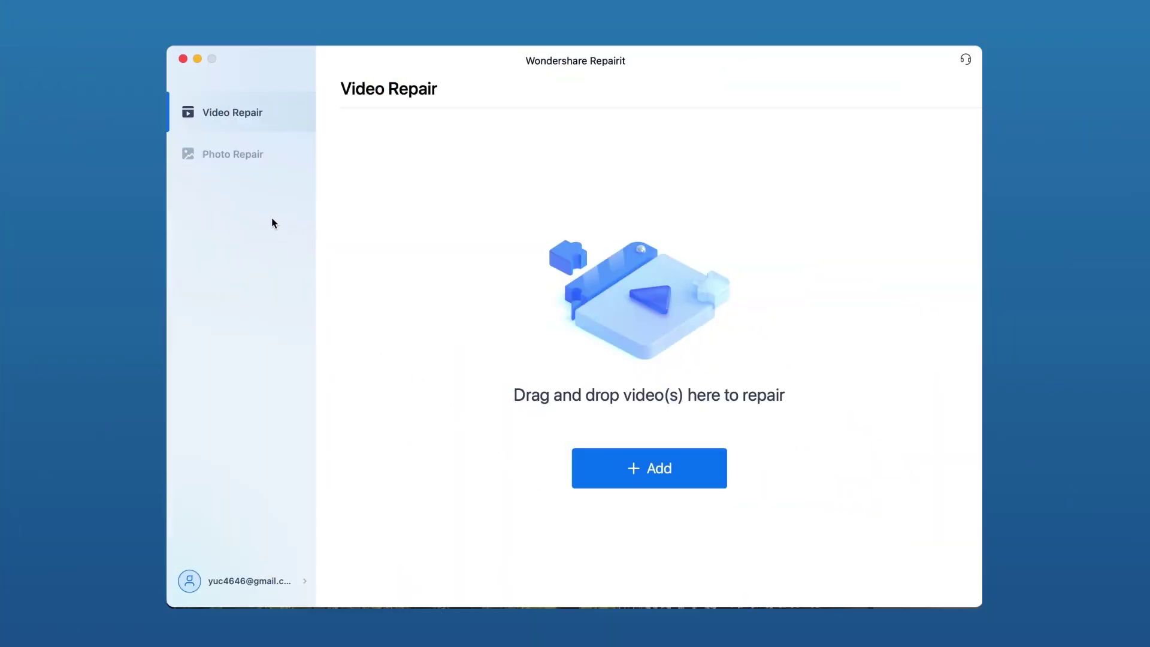
Switch to Photo Repair and add corrupt photo (1)–(3).jpg from the Photo folder.
left_click(231, 171)
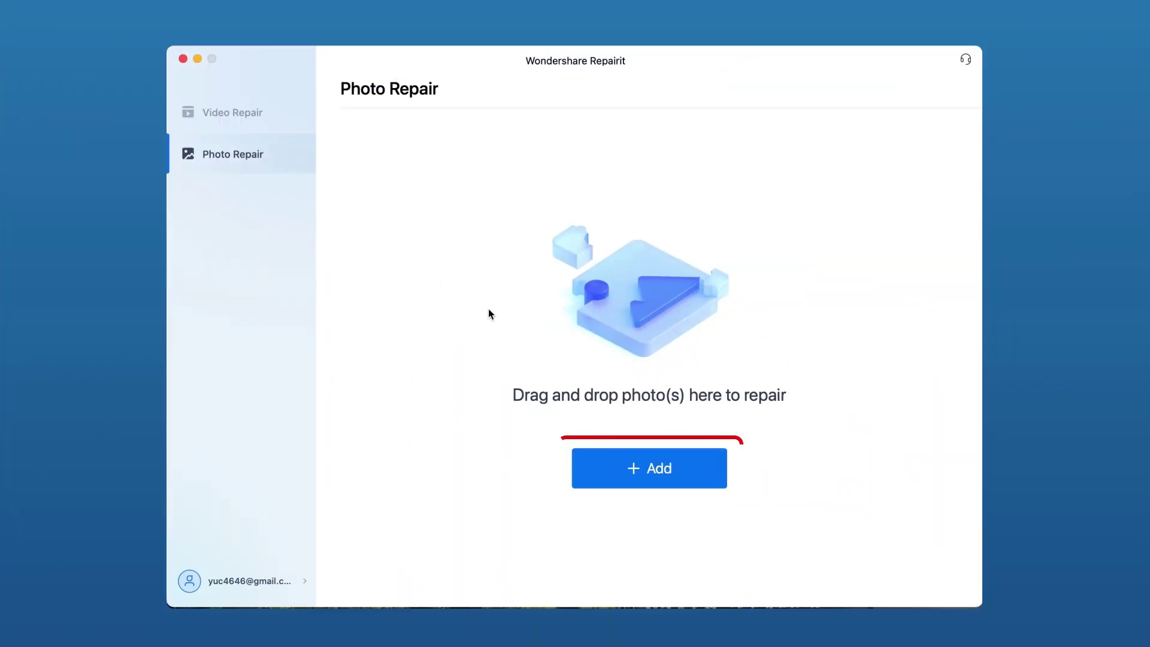
left_click(656, 463)
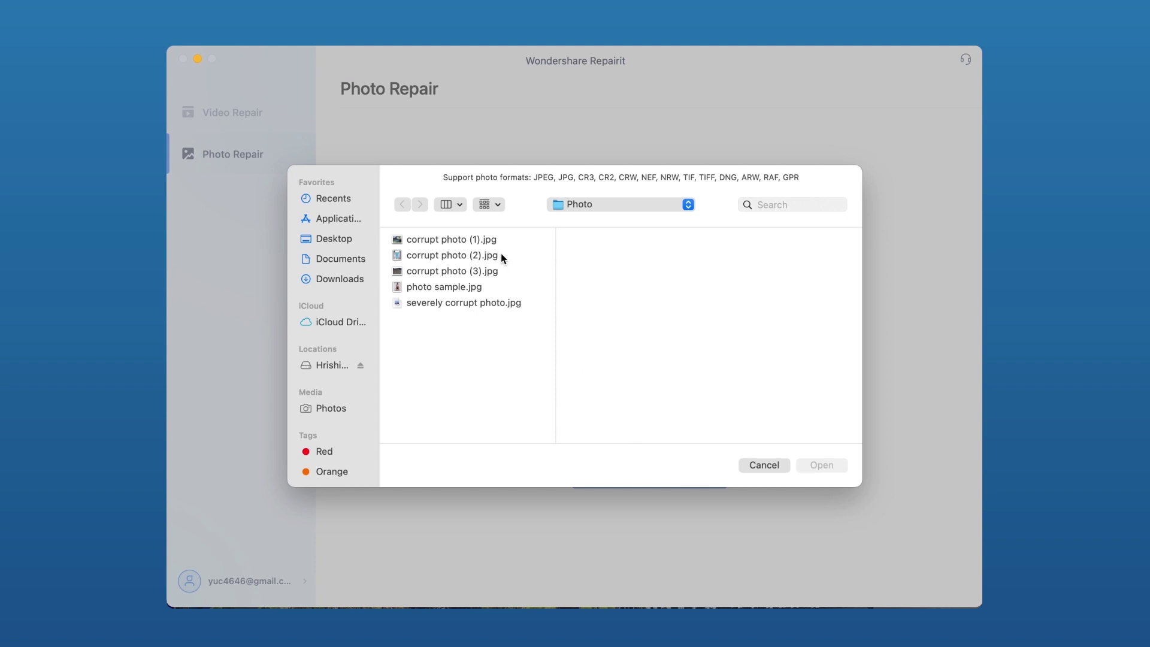
left_click(493, 243)
left_click(498, 257, "shift")
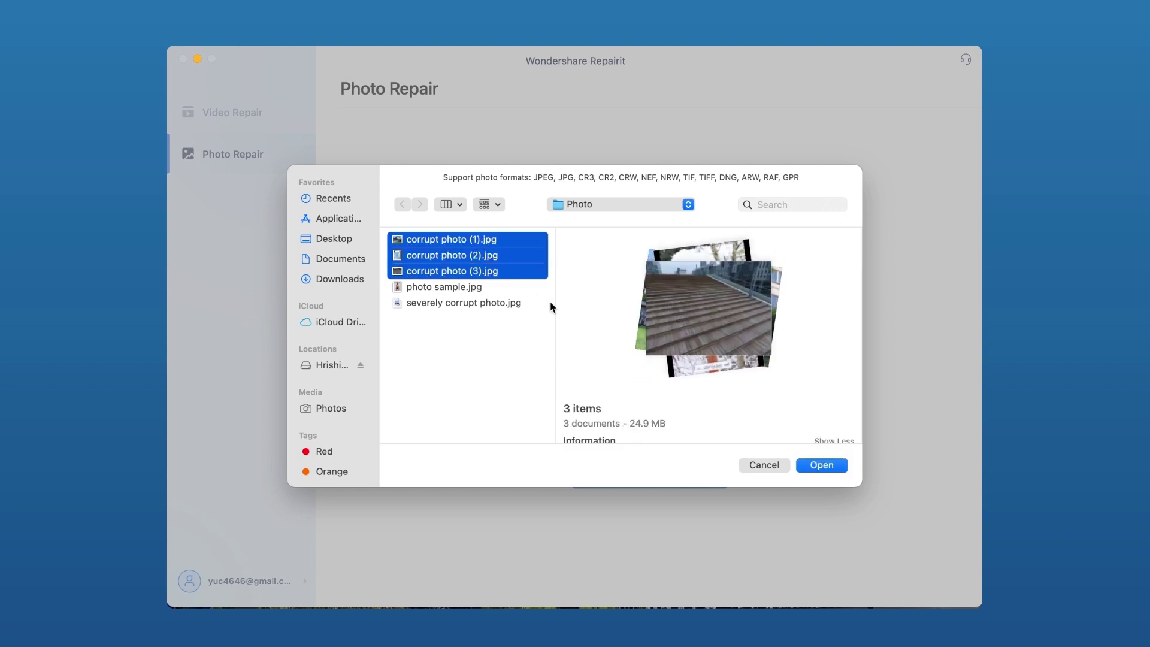
left_click(806, 467)
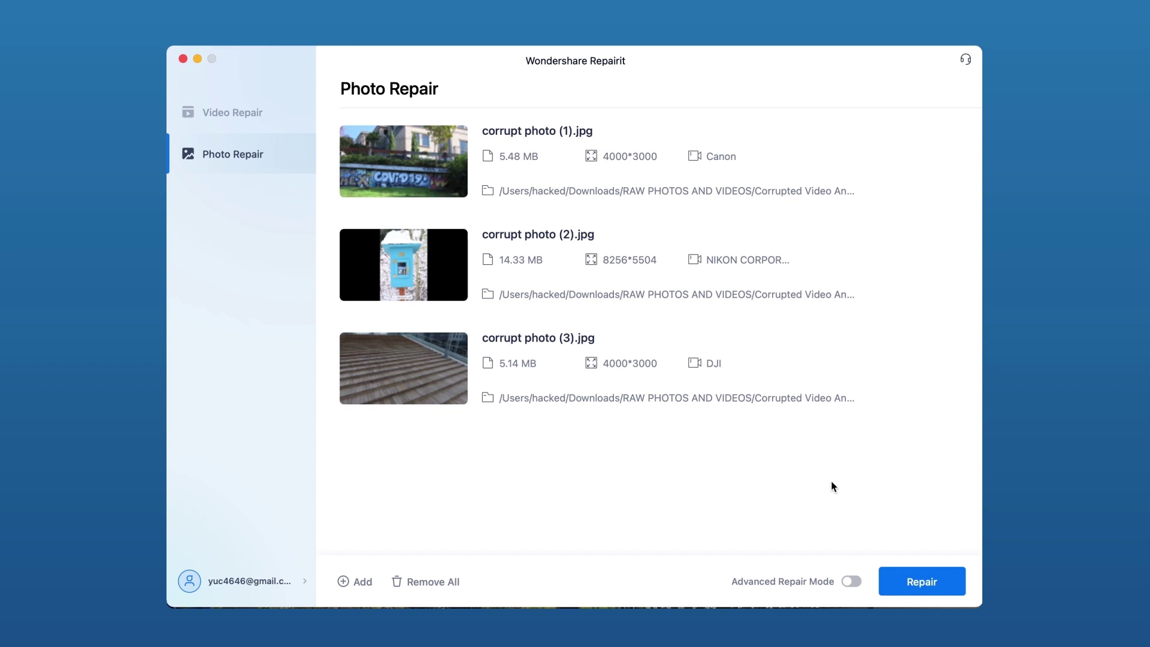
Repair the three photos, dismiss the success message, then preview and close photo (1).
left_click(919, 582)
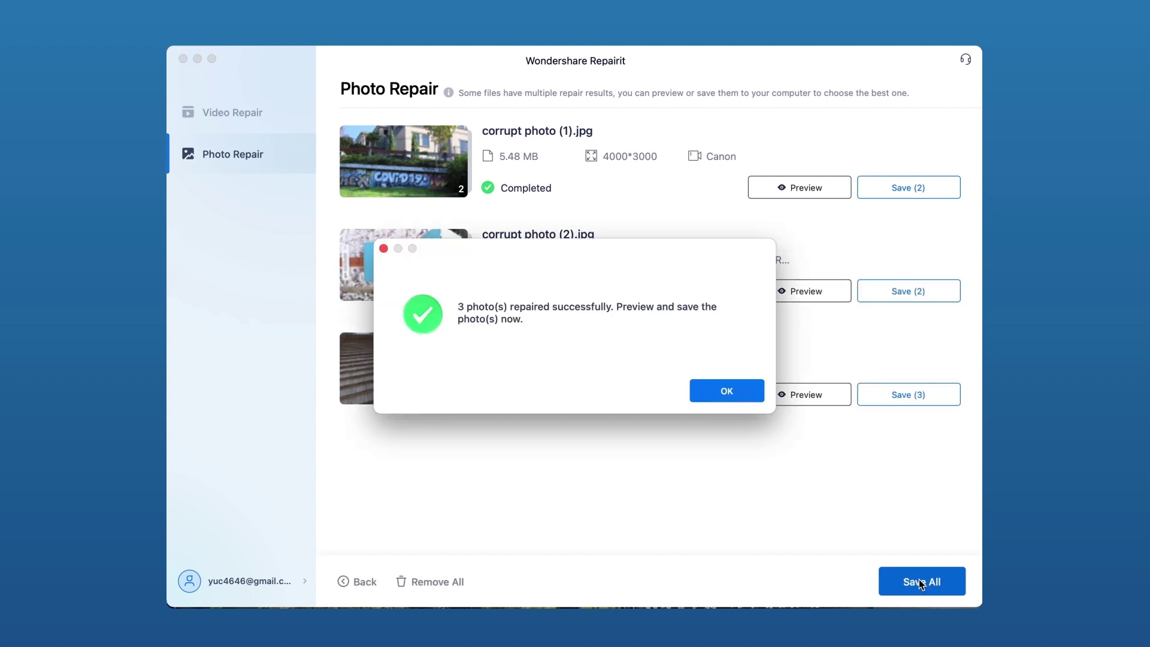
left_click(742, 397)
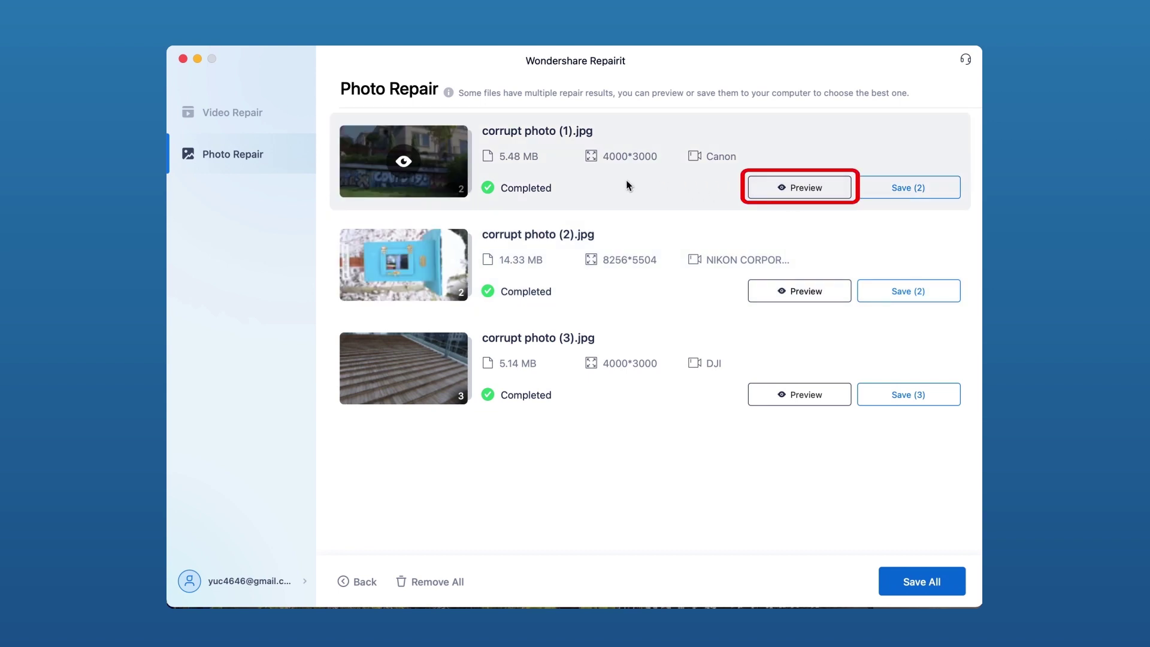
left_click(801, 187)
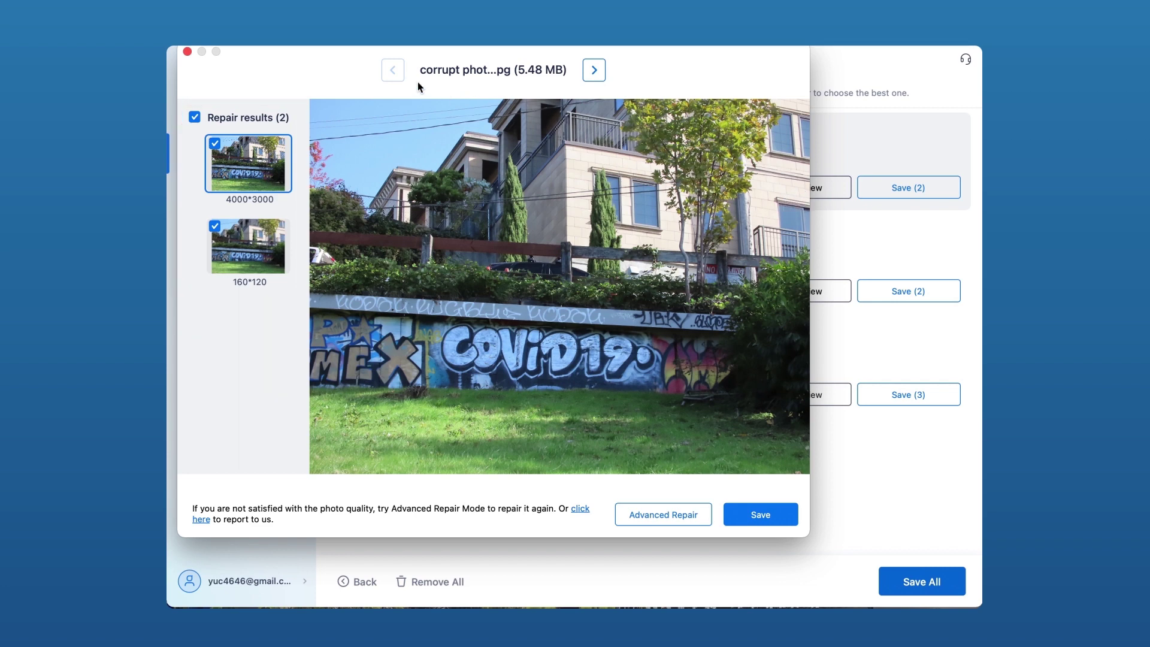
left_click(187, 51)
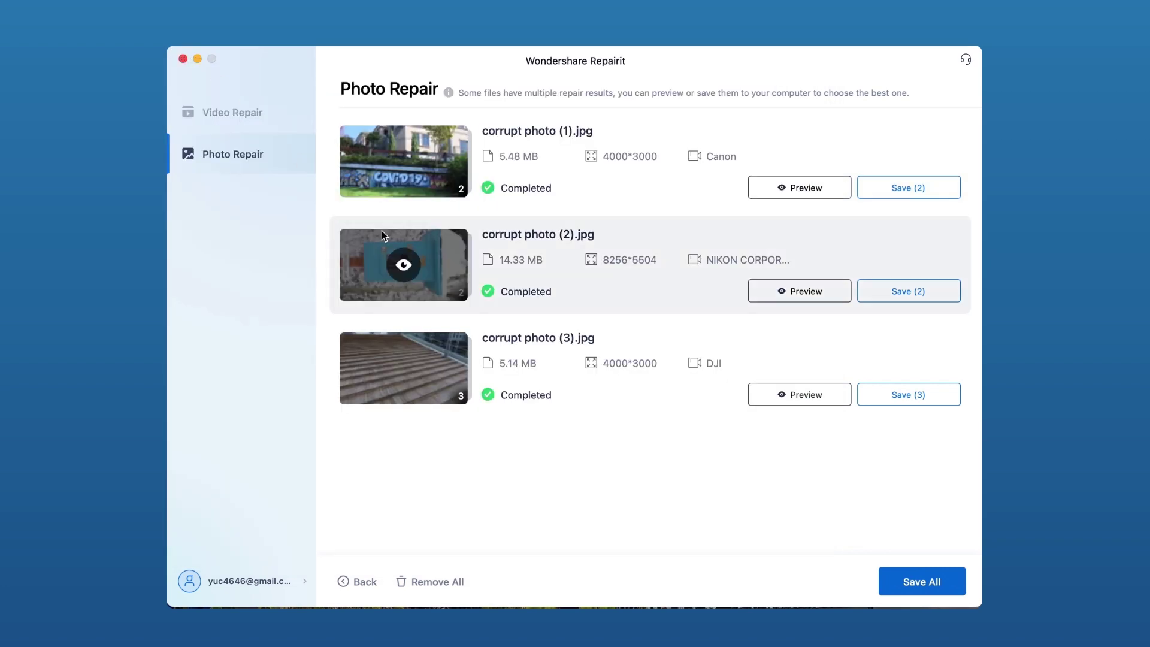
Save all repaired photos, dismiss the severely corrupt photo's failure message, and start Advanced Repair.
left_click(900, 577)
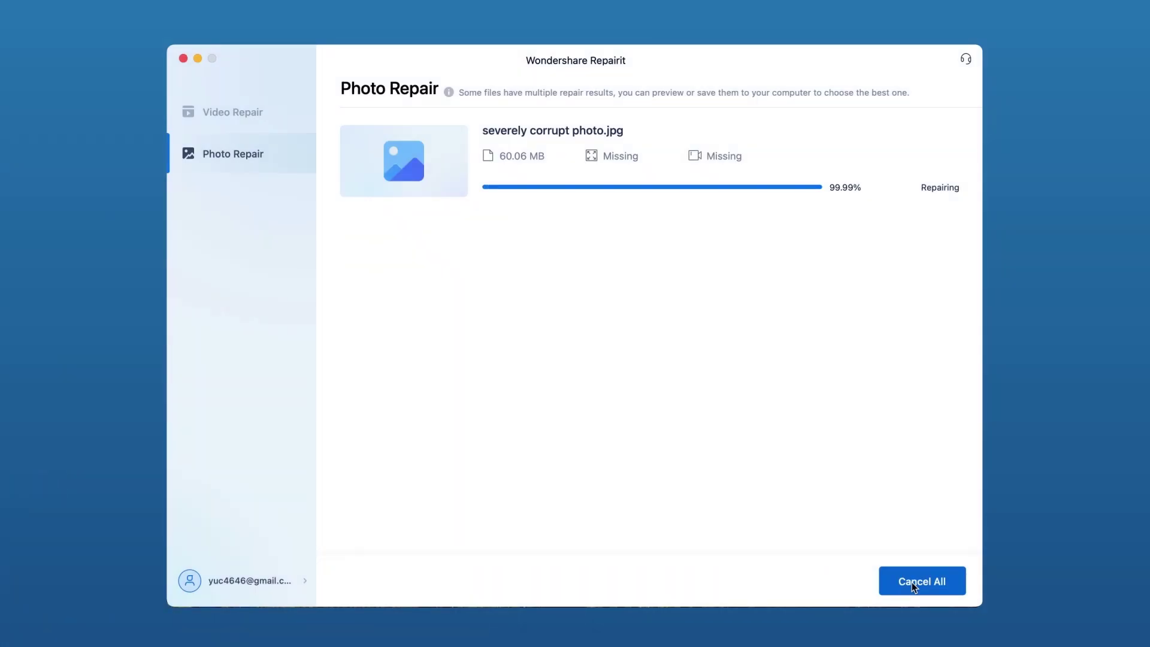
left_click(744, 393)
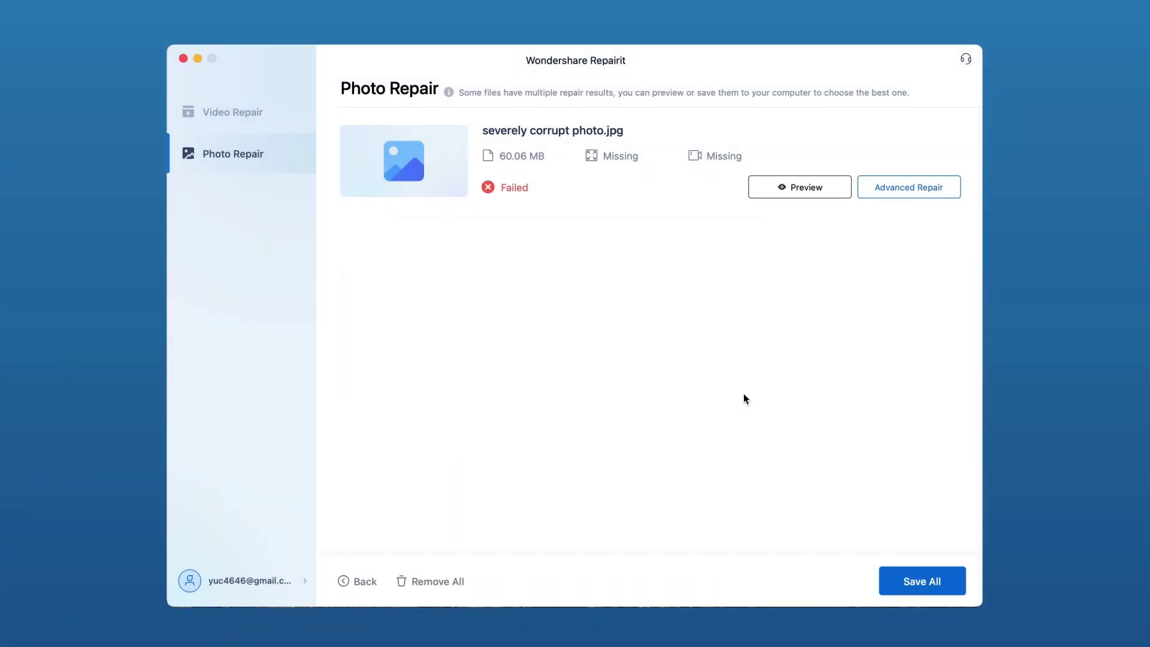
left_click(889, 194)
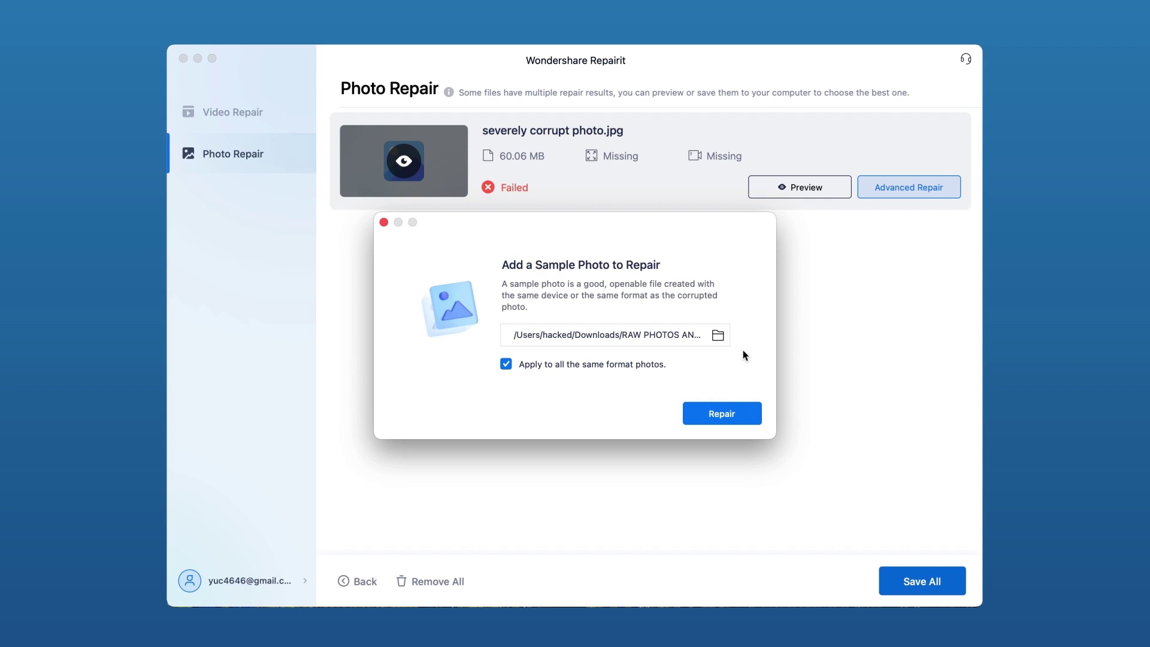
Supply photo sample.jpg as the sample and run the advanced repair.
left_click(717, 336)
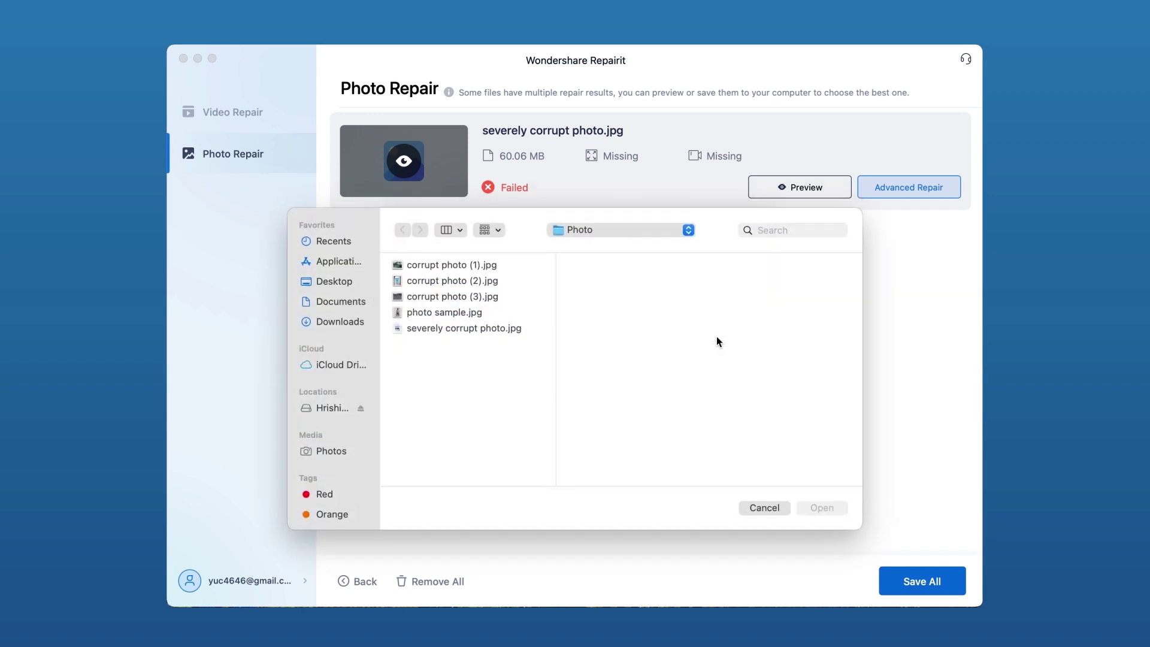
left_click(508, 318)
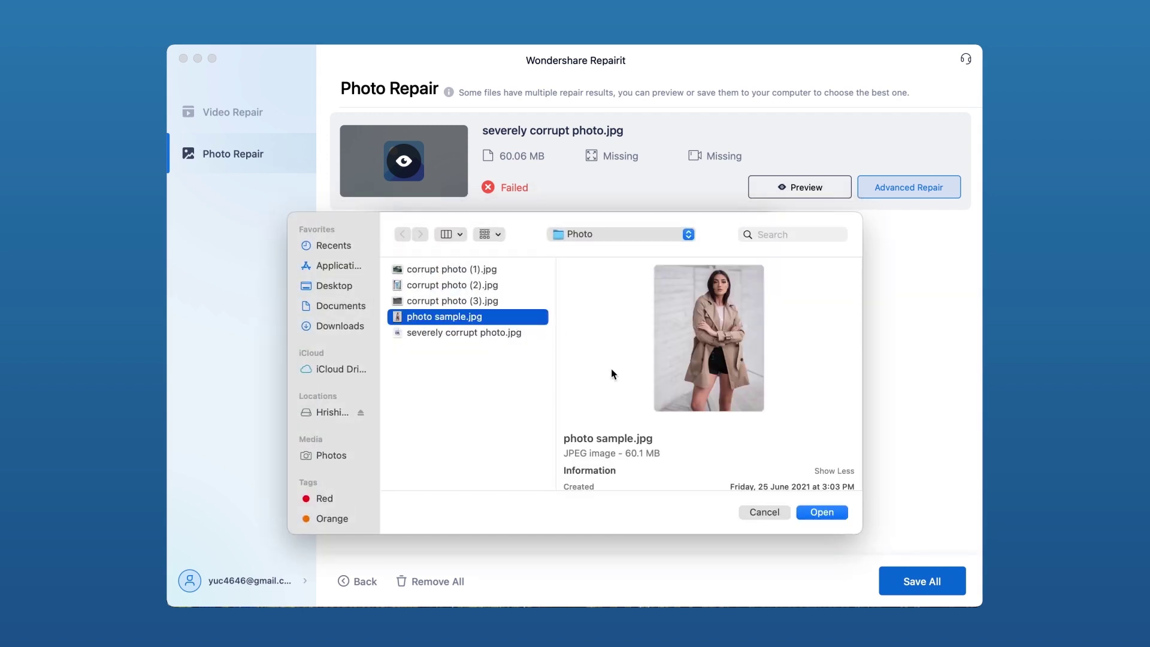
left_click(819, 513)
left_click(700, 423)
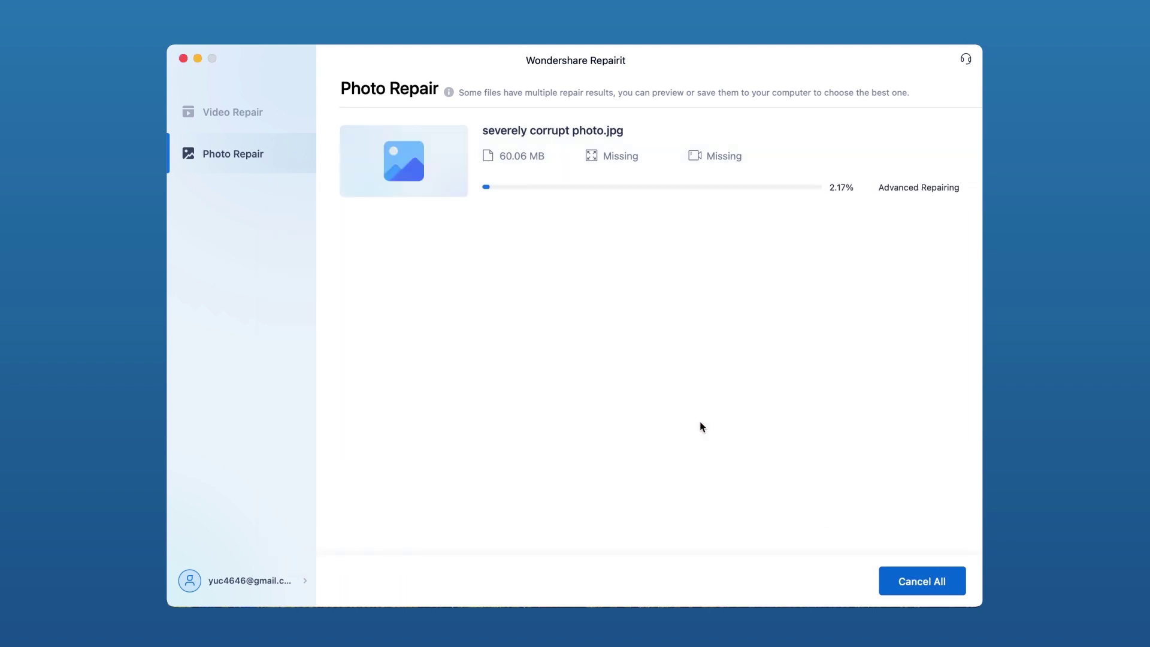
Dismiss the success message, then preview and save the repaired severely corrupt photo.
left_click(710, 392)
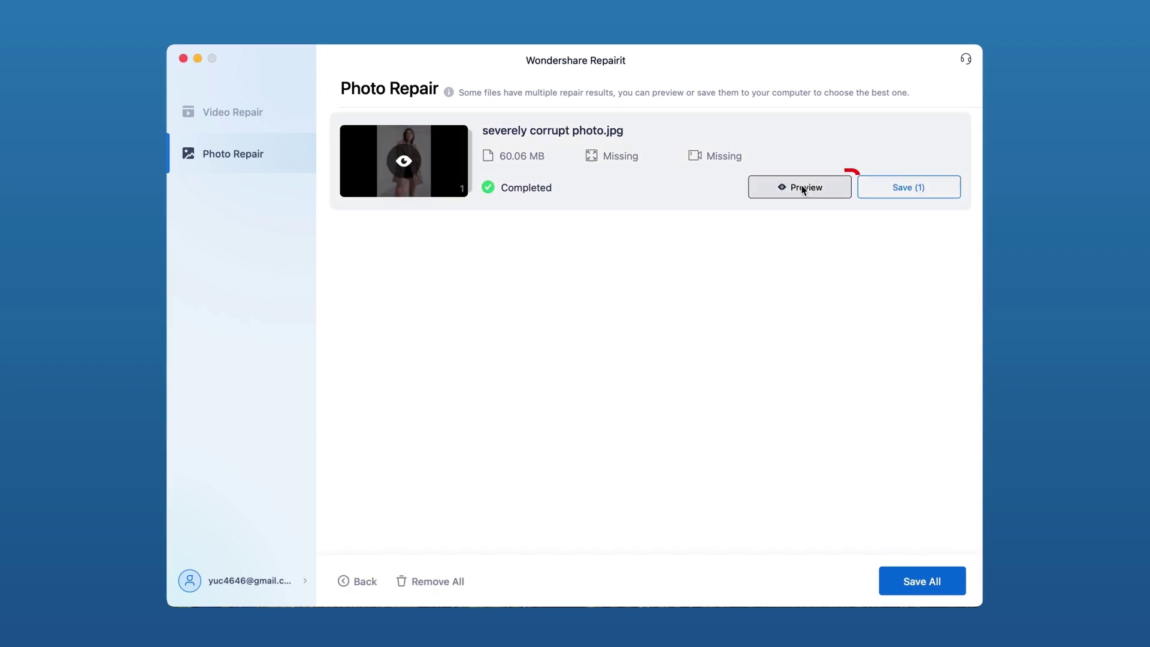
left_click(805, 190)
left_click(769, 532)
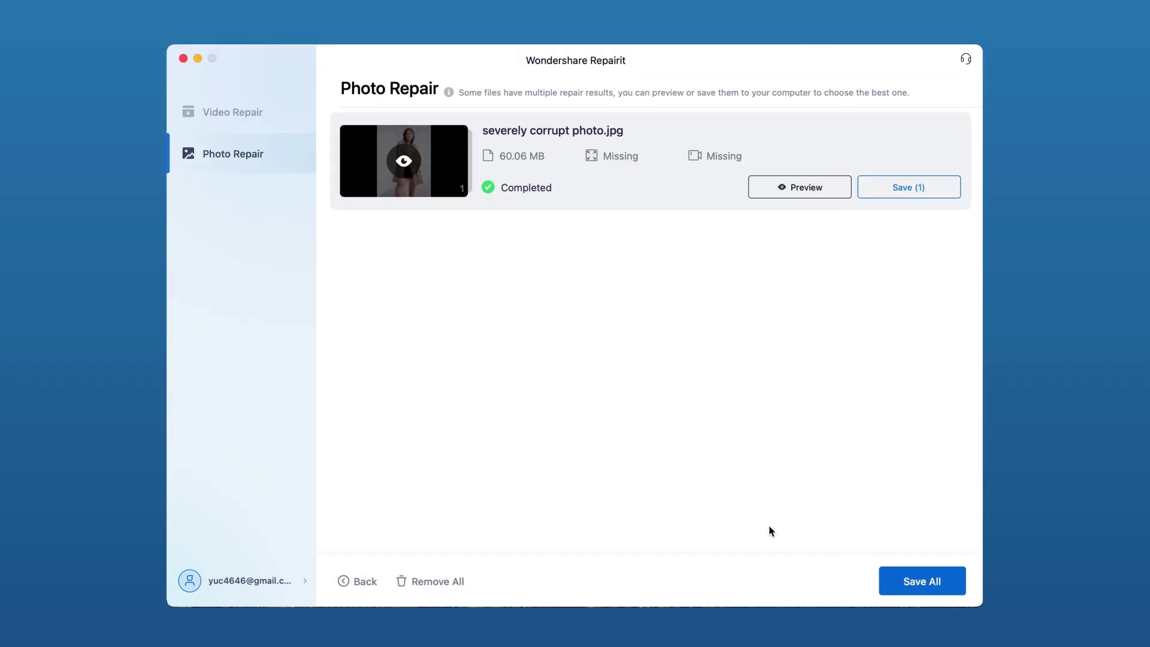